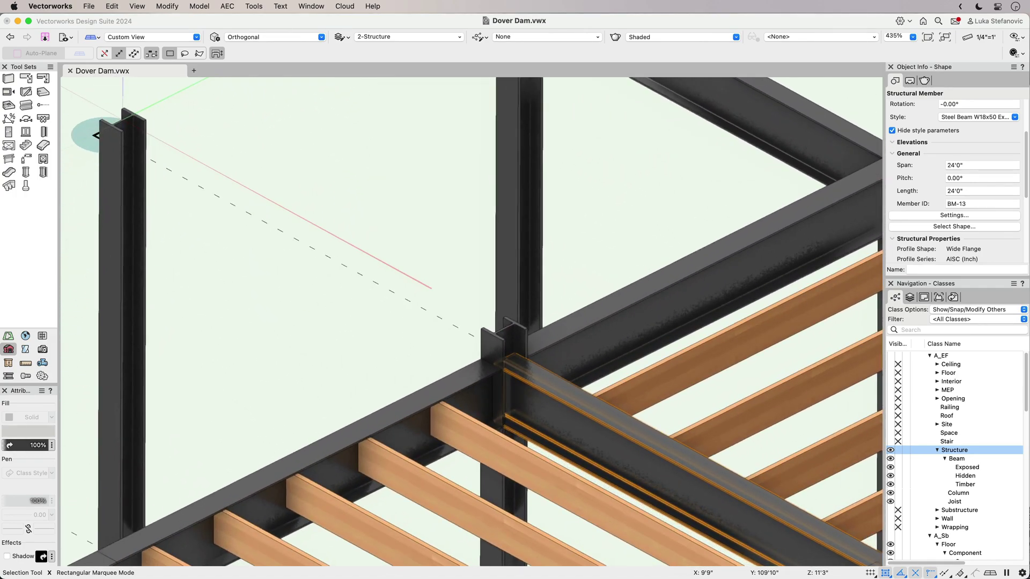
Pick W12 x 30 as BM-13's wide flange size in the Select Shape dialog.
{"action": "left_click", "coordinate": [966, 228]}
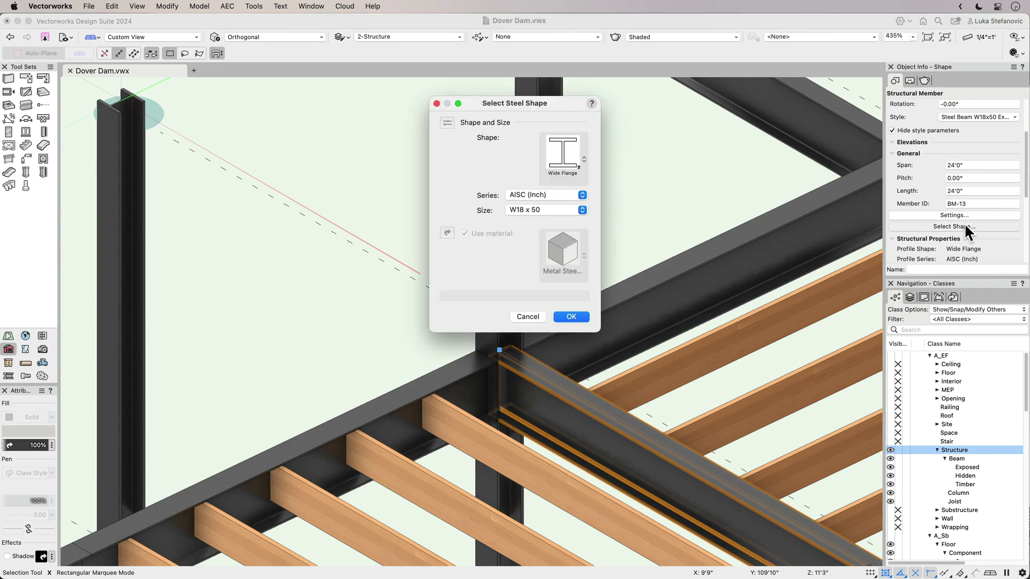
{"action": "left_click", "coordinate": [566, 210]}
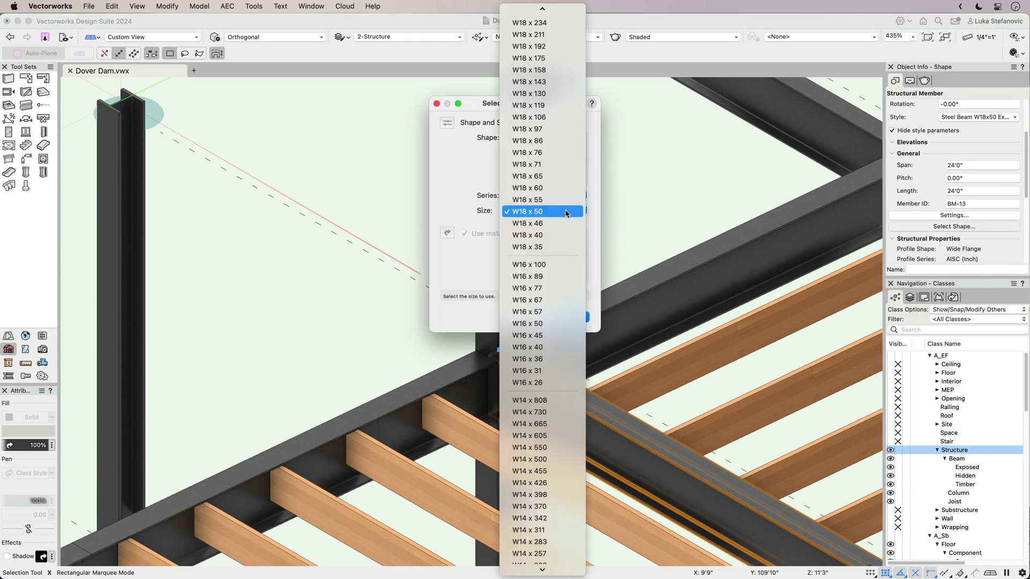
{"action": "scroll", "coordinate": [560, 329], "scroll_direction": "down", "scroll_amount": 3}
{"action": "scroll", "coordinate": [552, 331], "scroll_direction": "down", "scroll_amount": 3}
{"action": "scroll", "coordinate": [552, 332], "scroll_direction": "down", "scroll_amount": 3}
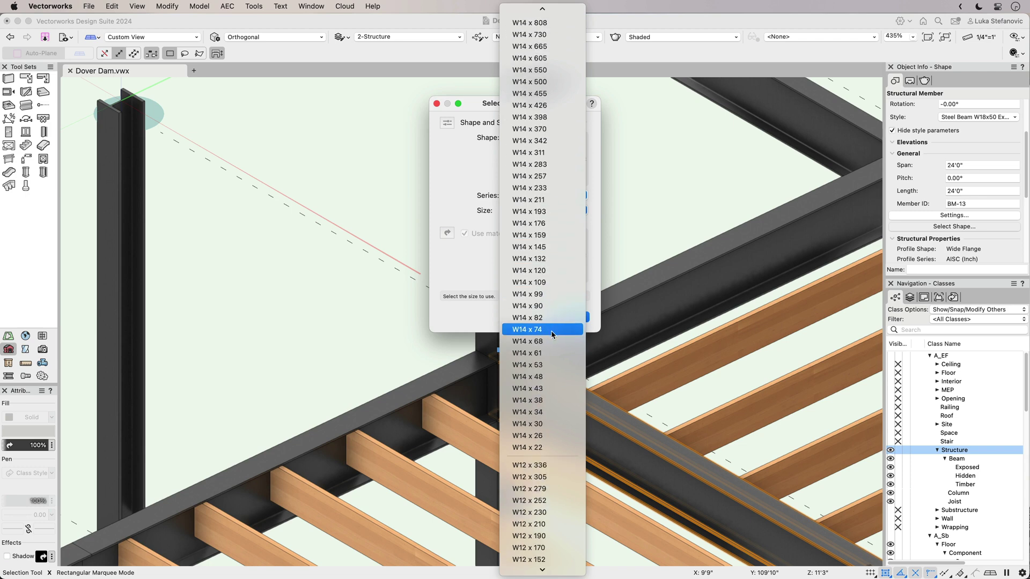
{"action": "scroll", "coordinate": [552, 333], "scroll_direction": "down", "scroll_amount": 3}
{"action": "scroll", "coordinate": [552, 334], "scroll_direction": "down", "scroll_amount": 3}
{"action": "scroll", "coordinate": [552, 336], "scroll_direction": "down", "scroll_amount": 3}
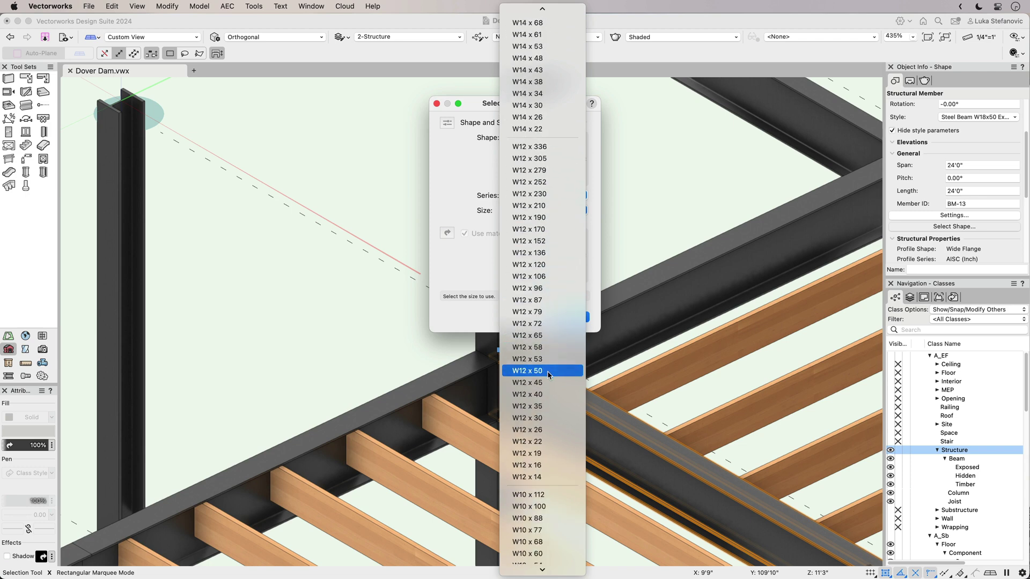
{"action": "left_click", "coordinate": [546, 419]}
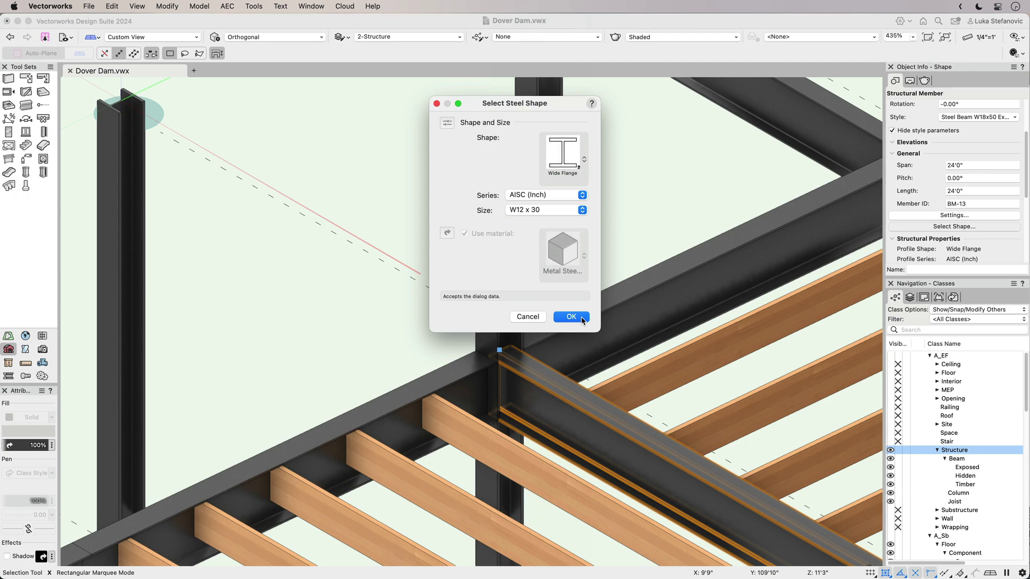
{"action": "left_click", "coordinate": [572, 317]}
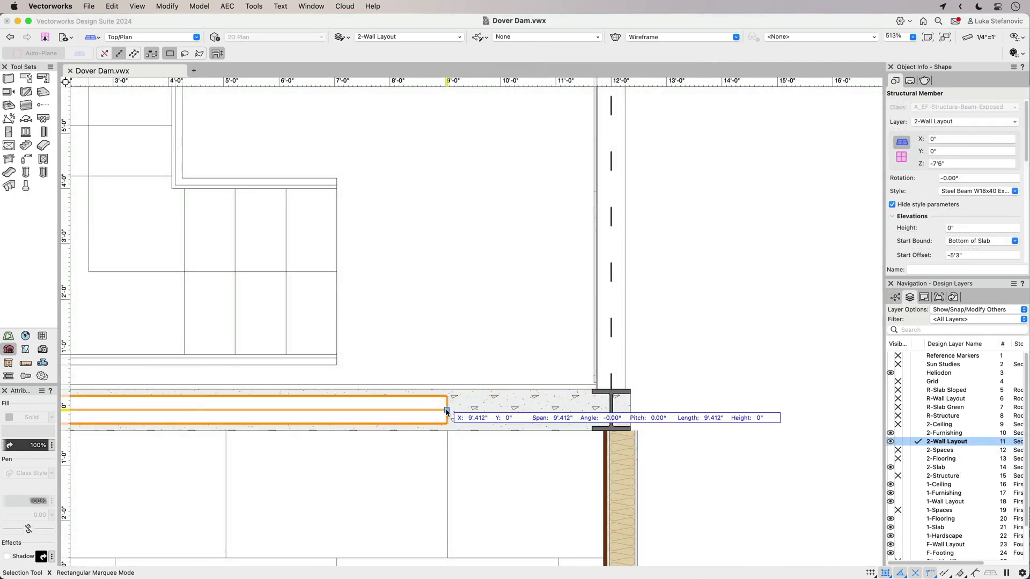
Drag the beam's end handle onto the column endpoint for a 12'0" span.
{"action": "left_click_drag", "start_coordinate": [447, 410], "coordinate": [603, 411]}
{"action": "scroll", "coordinate": [602, 417], "scroll_direction": "up", "scroll_amount": 5, "text": "ctrl"}
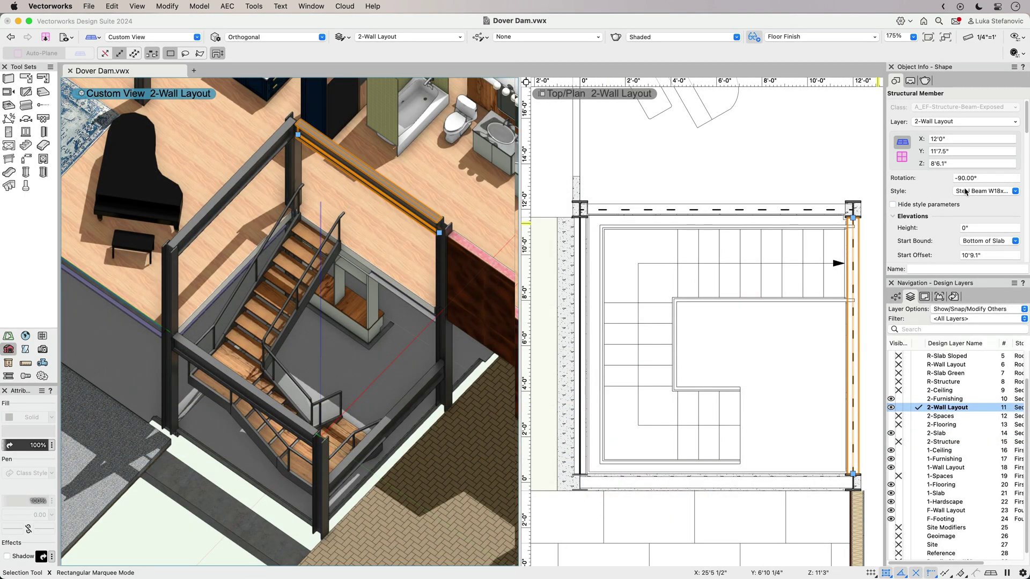
Edit the W18x40 Exposed style, setting the above-cut-plane member pen style to None.
{"action": "left_click", "coordinate": [966, 191]}
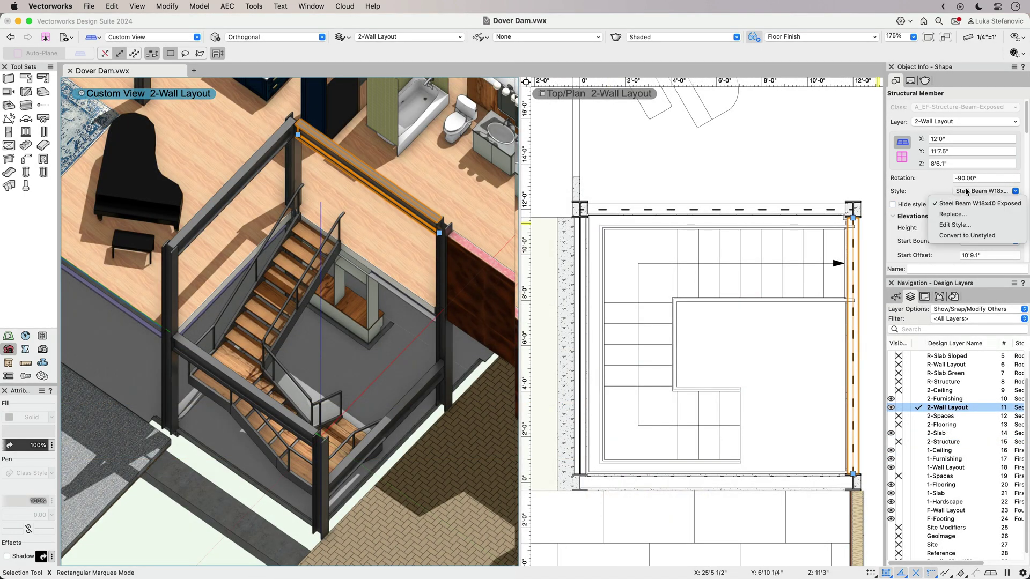
{"action": "left_click", "coordinate": [969, 225]}
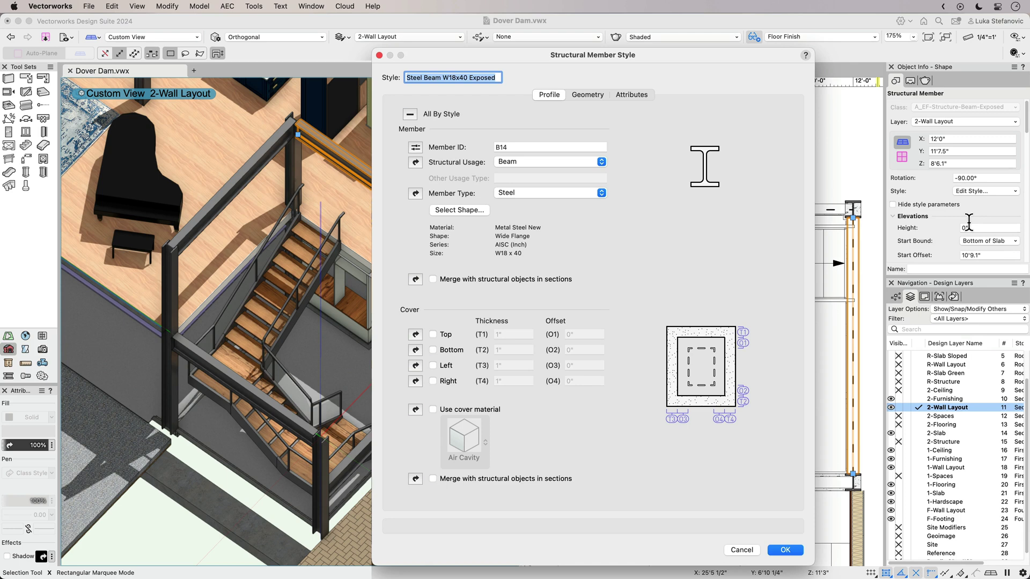
{"action": "left_click", "coordinate": [634, 94]}
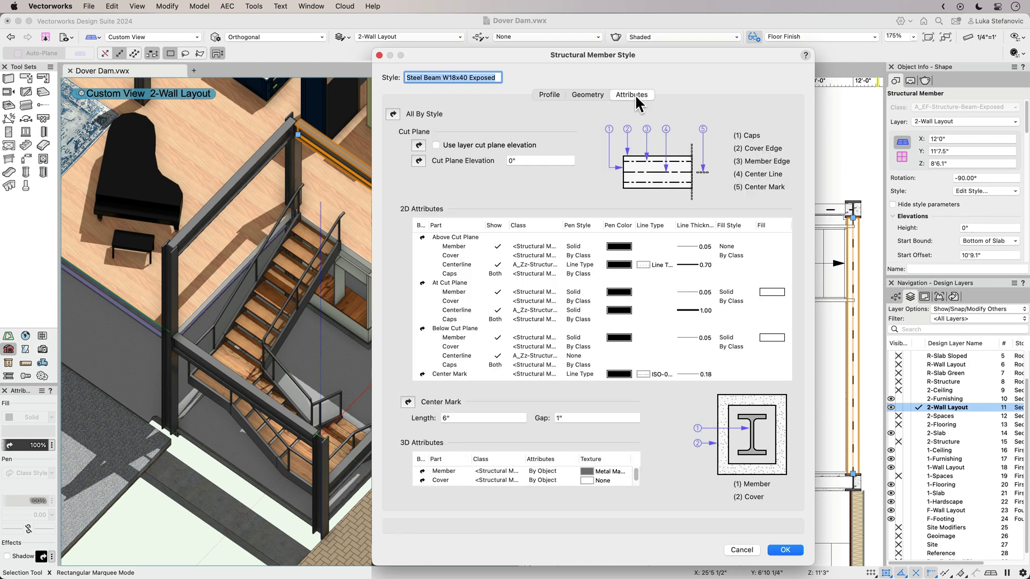
{"action": "left_click", "coordinate": [593, 249]}
{"action": "left_click", "coordinate": [595, 248]}
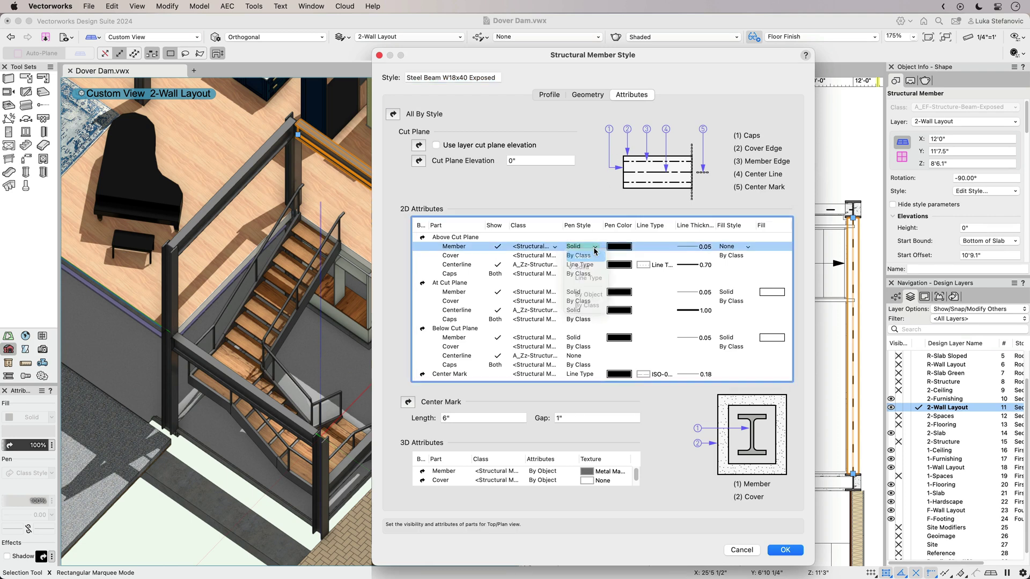
Make the centerline pen grey with ISO-04 Long Dashed Dotted line type and save.
{"action": "left_click", "coordinate": [620, 264]}
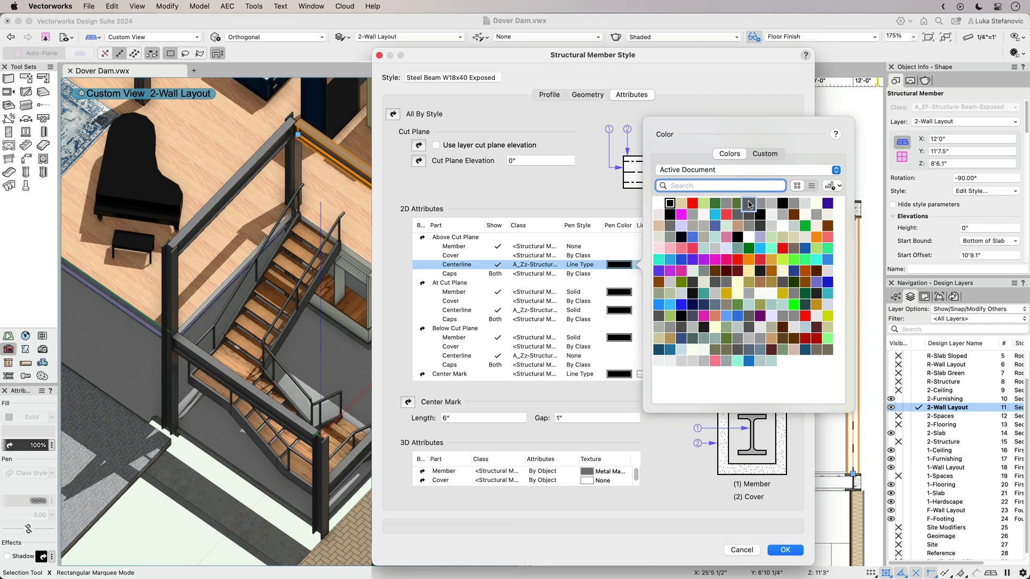
{"action": "left_click", "coordinate": [748, 204]}
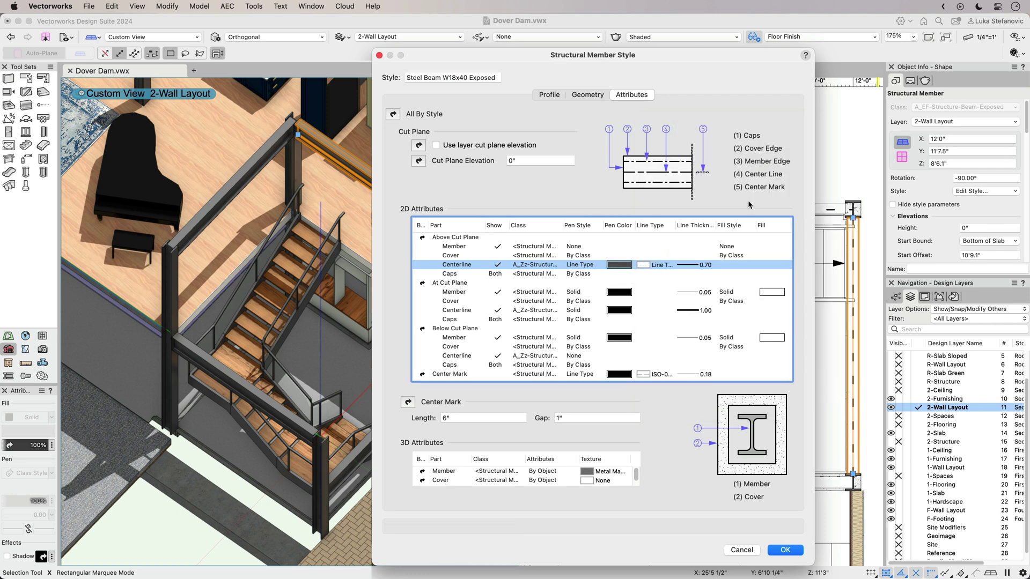
{"action": "left_click", "coordinate": [654, 265]}
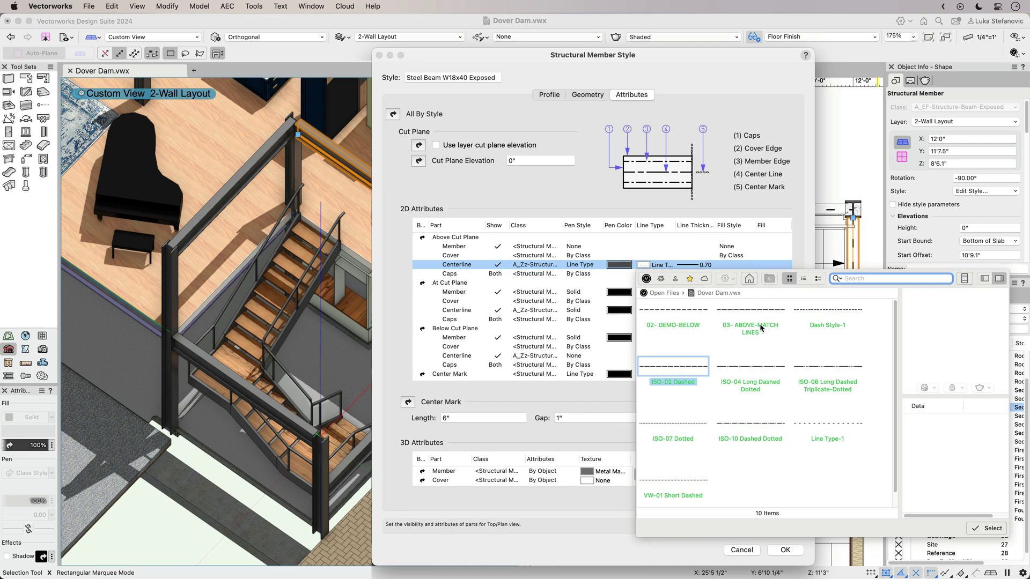
{"action": "left_click", "coordinate": [779, 366]}
{"action": "double_click", "coordinate": [779, 366]}
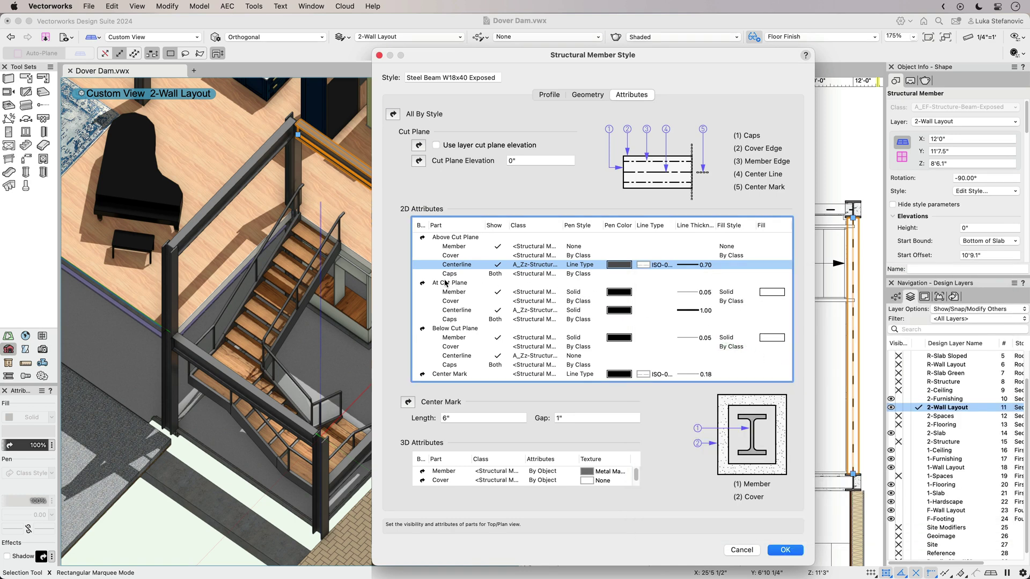
{"action": "left_click", "coordinate": [424, 285]}
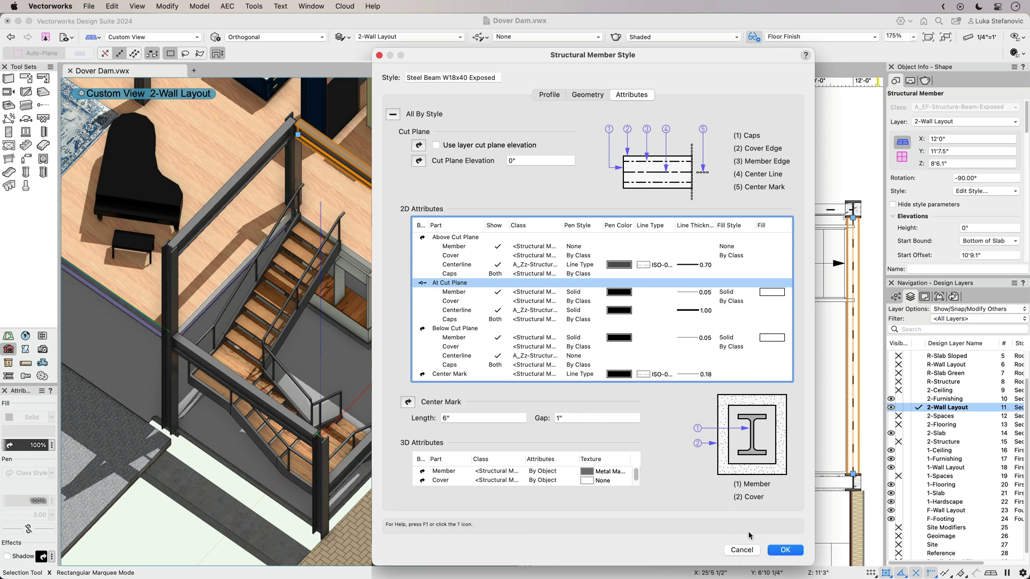
{"action": "left_click", "coordinate": [784, 550]}
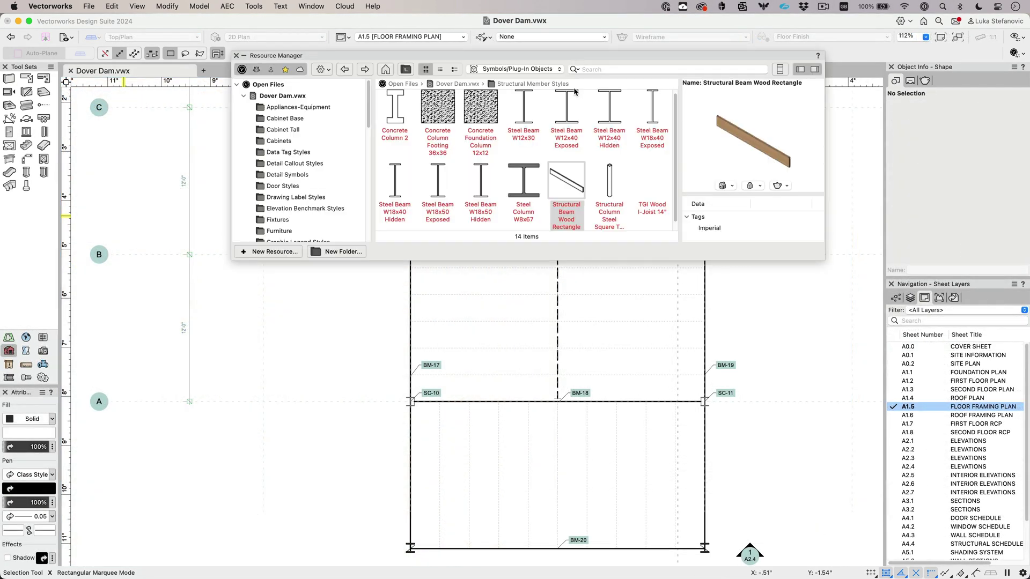
Give the wood beam style's below-cut-plane centerline ISO-07 Dotted line type at 0.18 thickness.
{"action": "right_click", "coordinate": [571, 182]}
{"action": "left_click", "coordinate": [609, 258]}
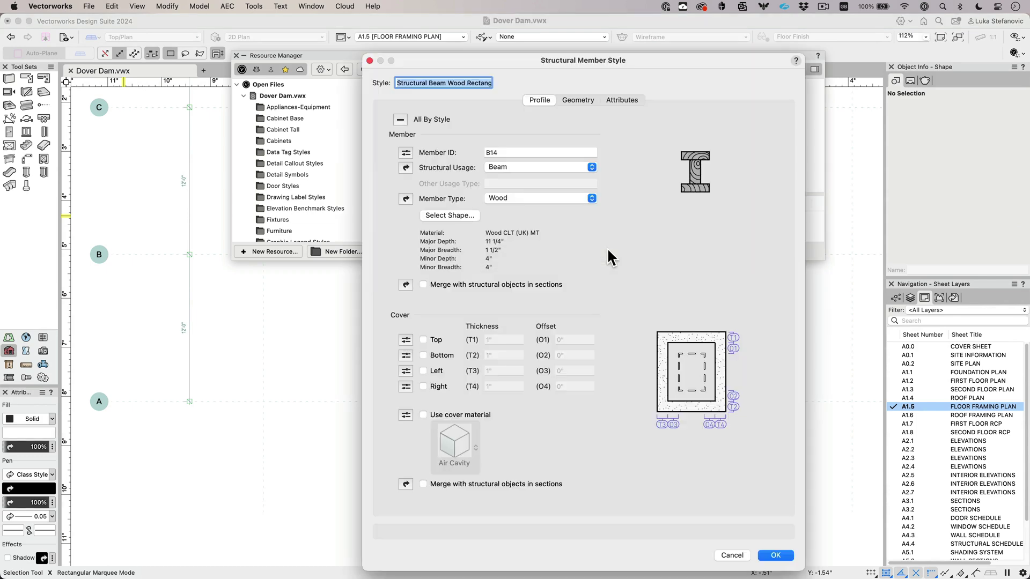
{"action": "left_click", "coordinate": [621, 102]}
{"action": "left_click", "coordinate": [637, 362]}
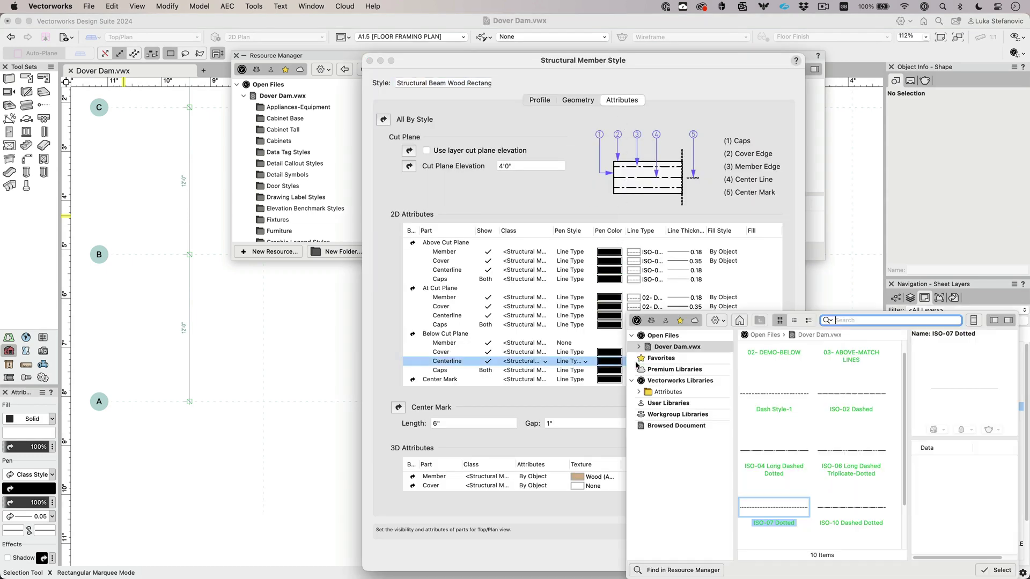
{"action": "double_click", "coordinate": [838, 392]}
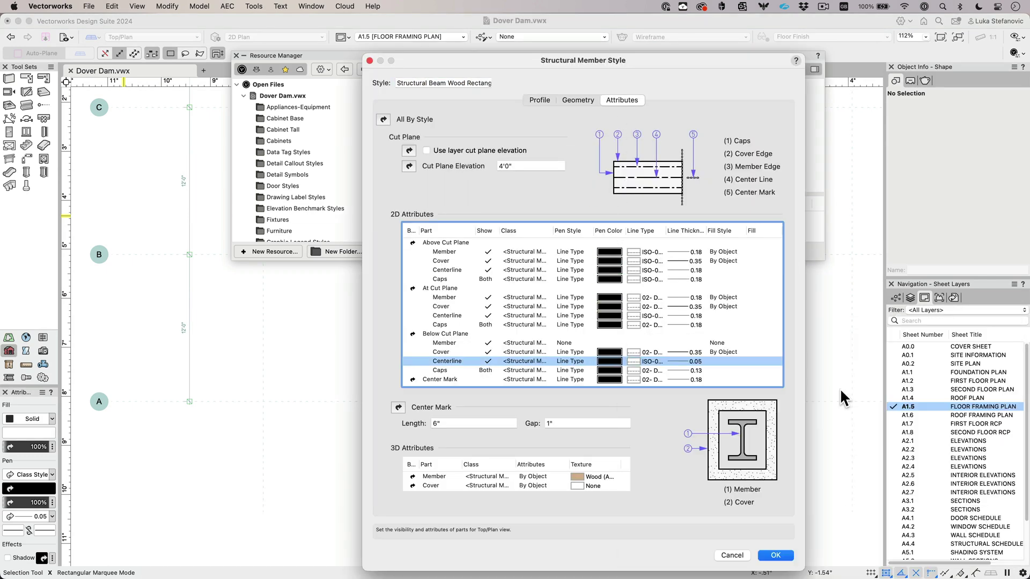
{"action": "left_click", "coordinate": [692, 362]}
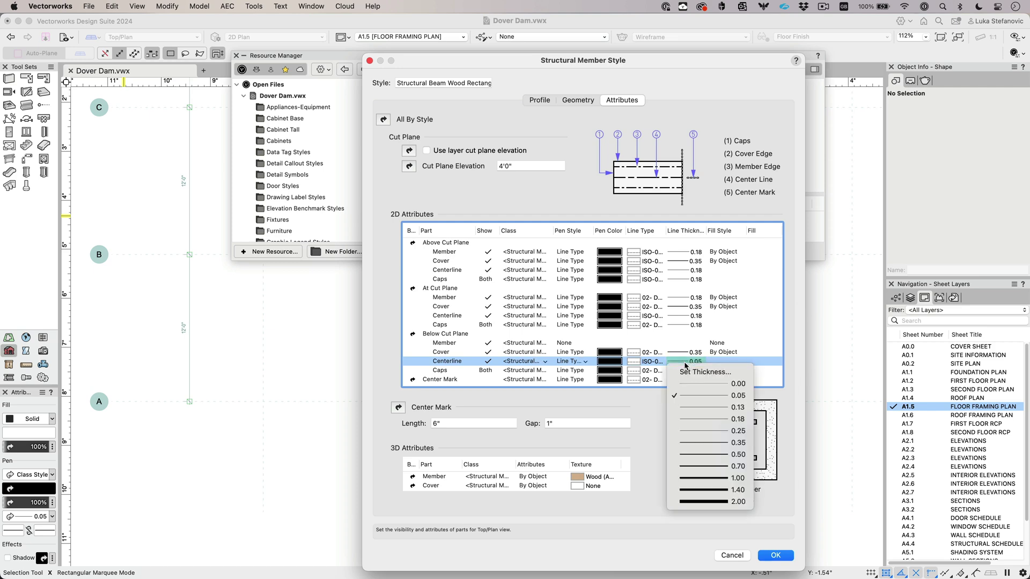
{"action": "left_click", "coordinate": [708, 408]}
{"action": "left_click", "coordinate": [783, 556]}
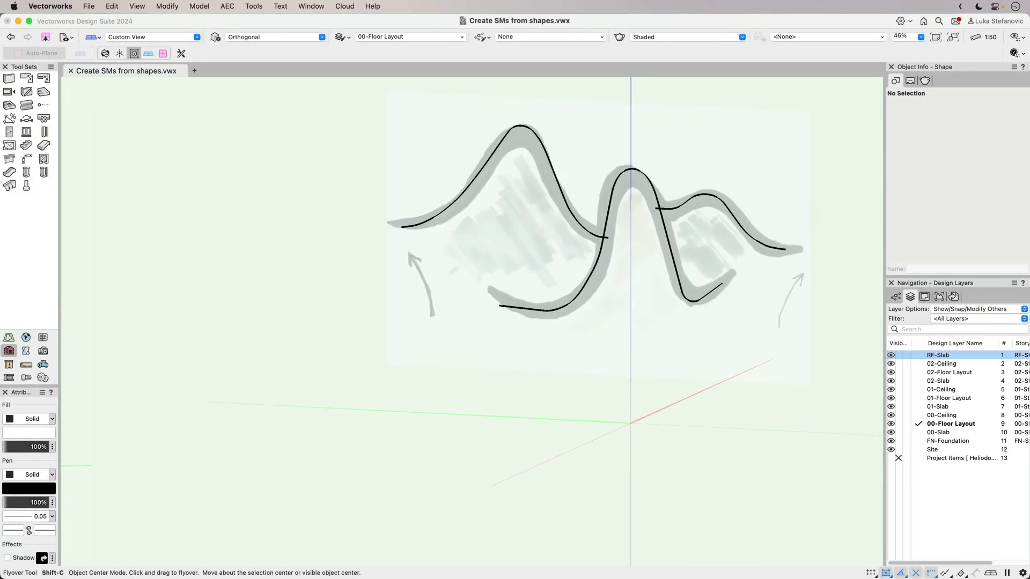
Convert the three selected sketch polylines into structural members, deleting the source shapes.
{"action": "left_click", "coordinate": [654, 291]}
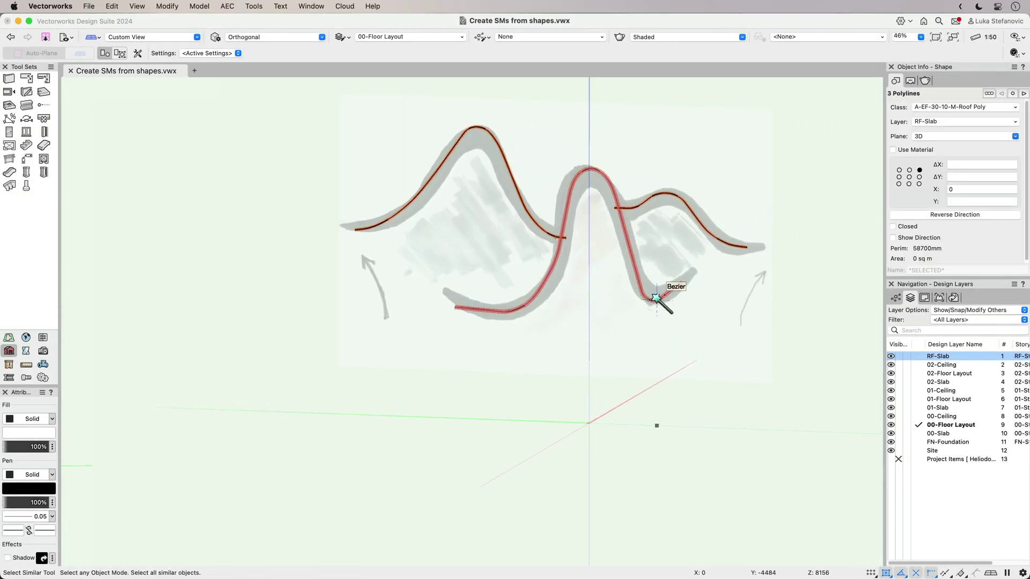
{"action": "right_click", "coordinate": [658, 293]}
{"action": "left_click", "coordinate": [666, 327]}
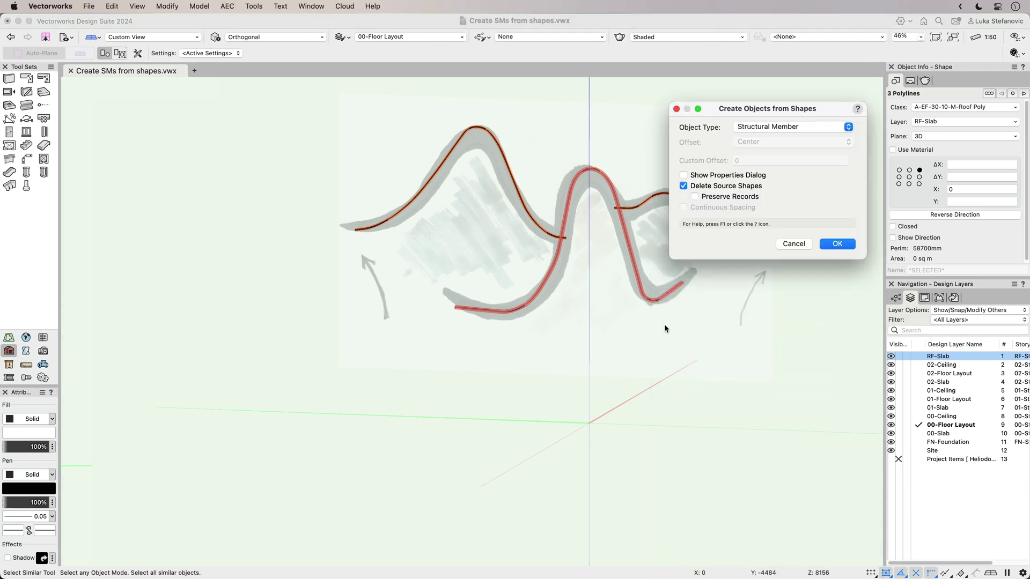
{"action": "left_click", "coordinate": [835, 245]}
{"action": "key", "text": "shift+c"}
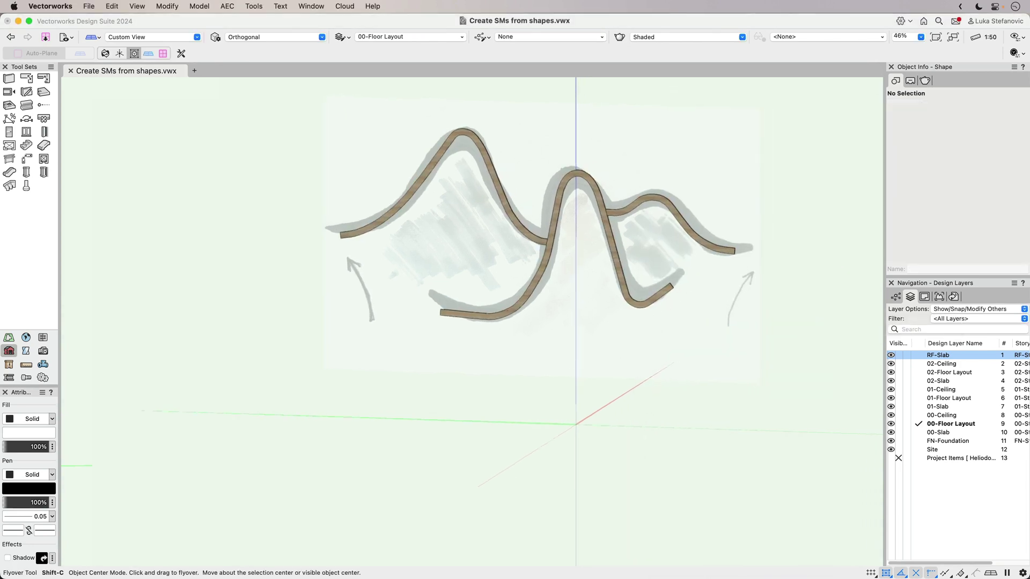